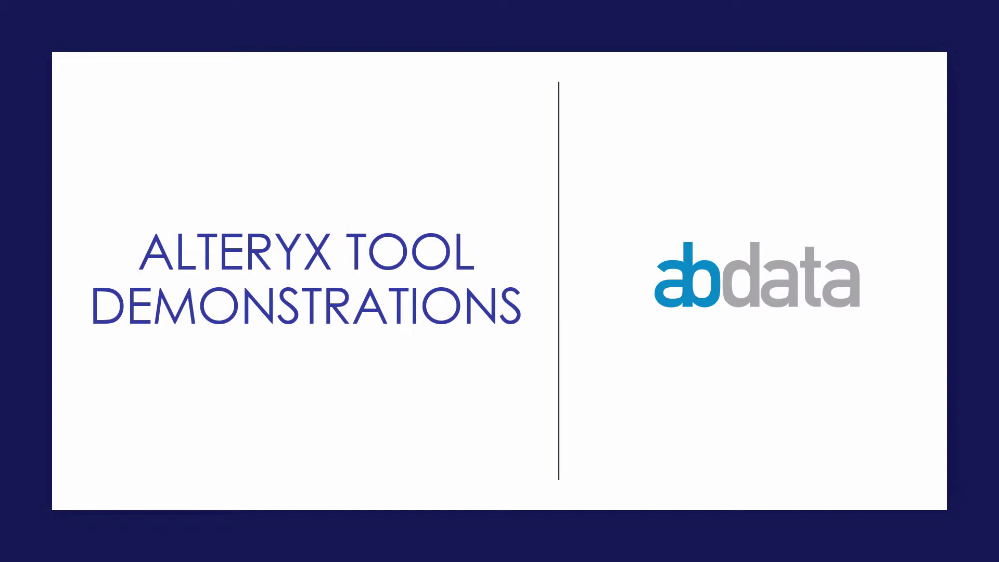
- Advance past the 'Alteryx Tool Demonstrations' title slide to the Test.yxmd workflow
key(Right)
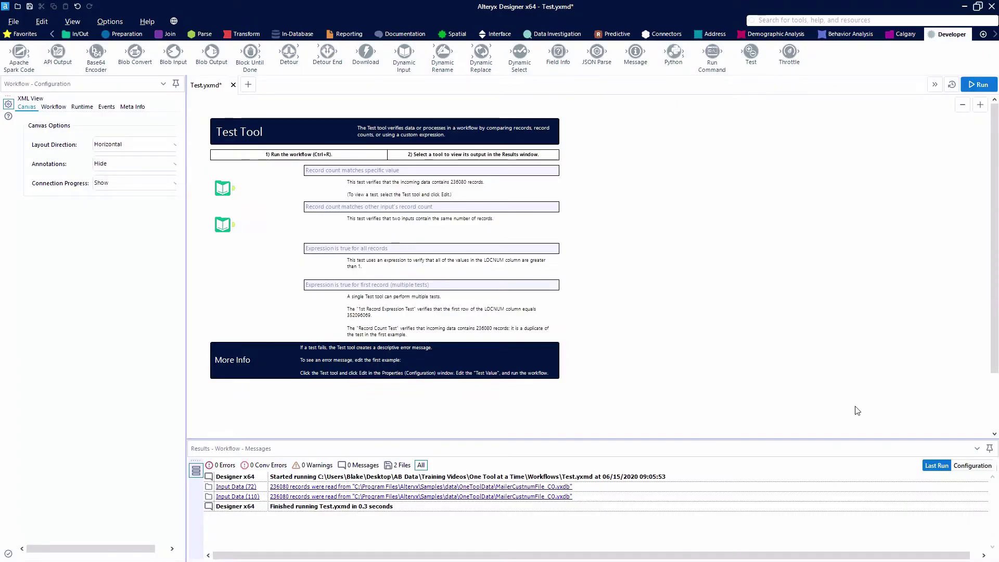
- Search the global search box for 'test' to list the Test tool
click(754, 55)
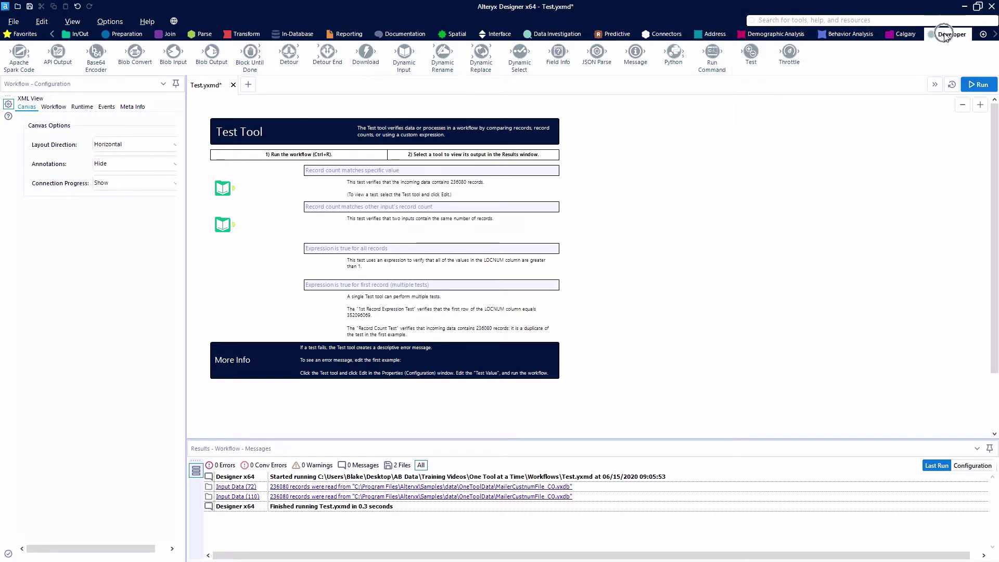
click(812, 20)
text(t)
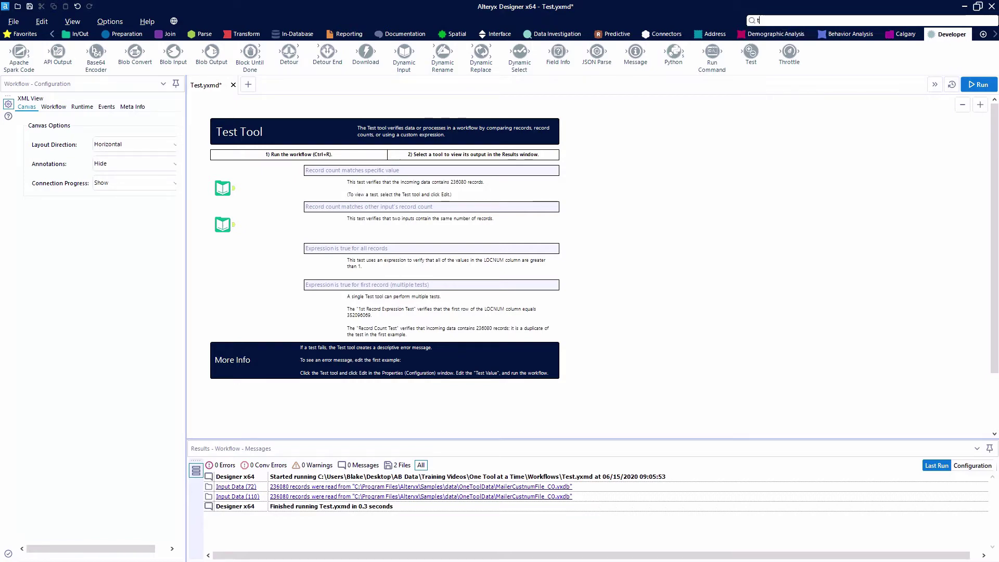
text(est)
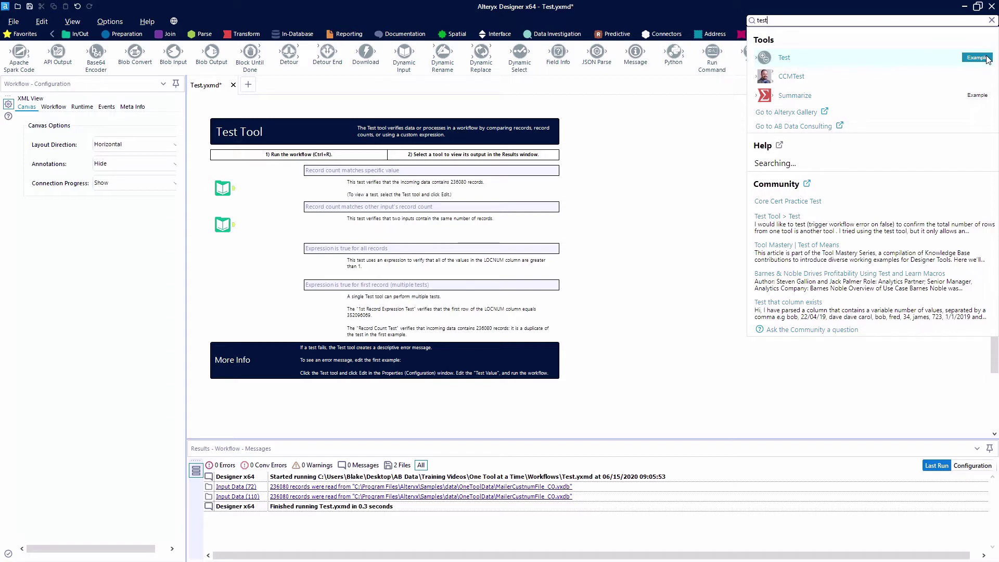
- Drop a Test tool on the canvas fed by the upper Input Data tool and select it
drag(812, 50, 322, 188)
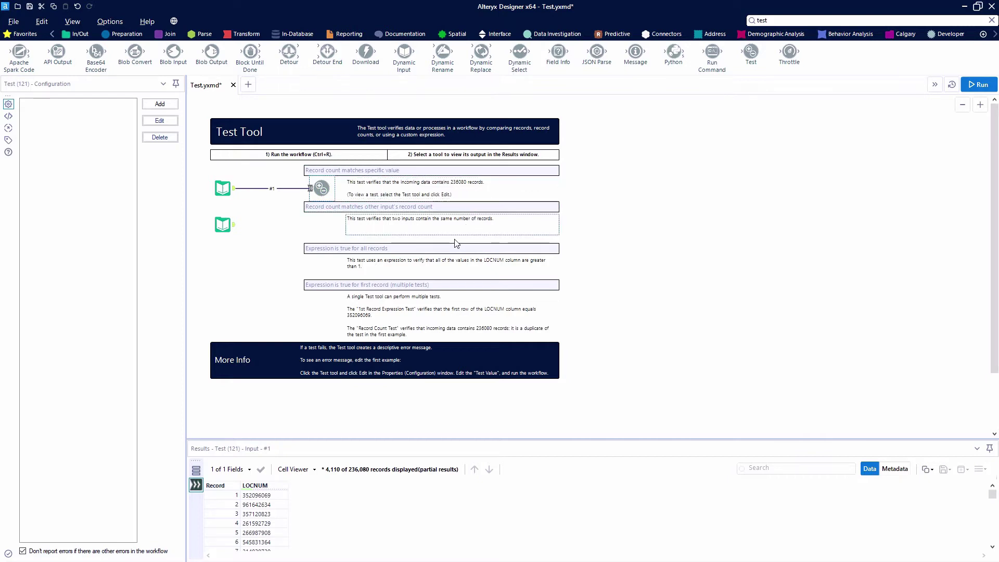
click(222, 192)
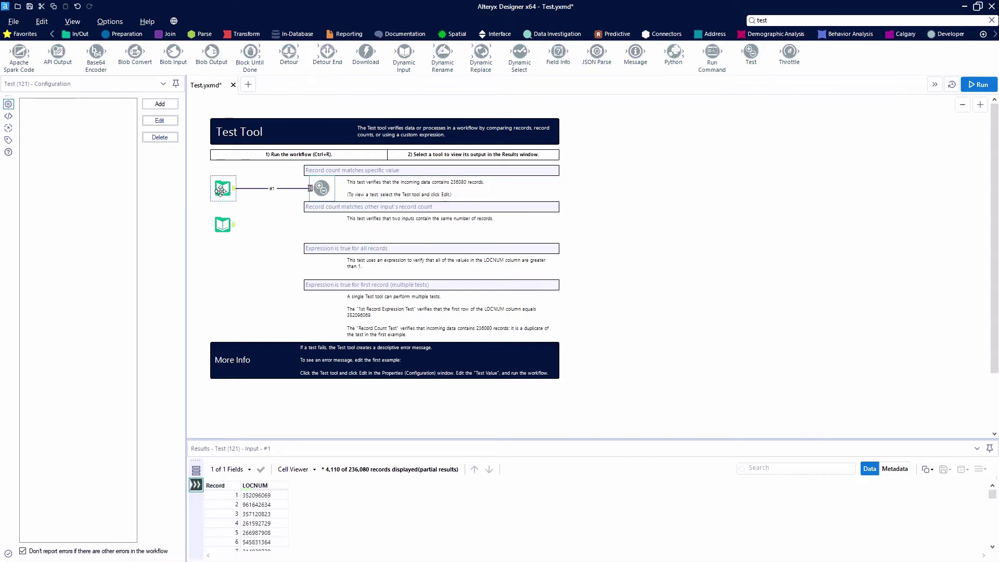
mouse_move(368, 473)
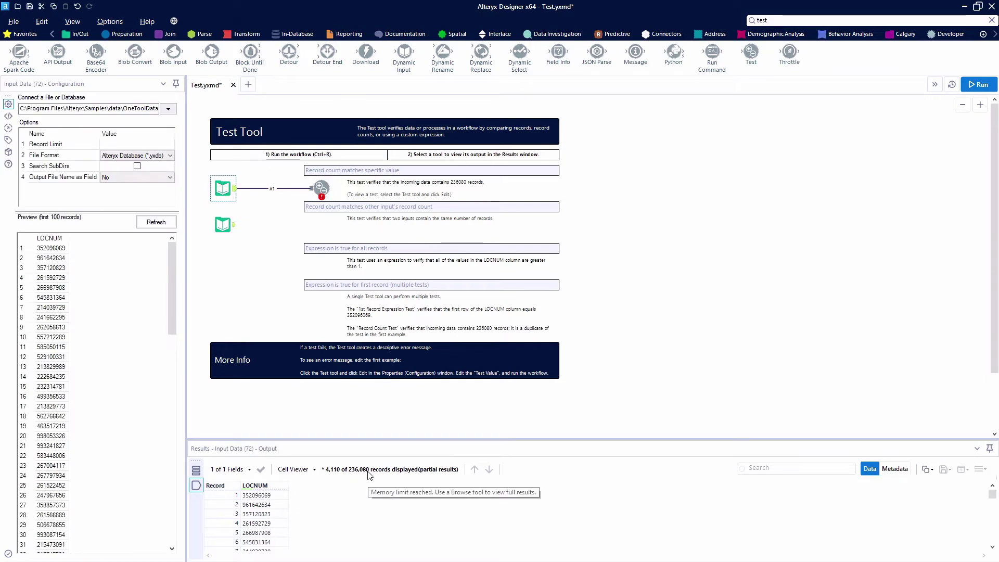
click(321, 189)
click(160, 105)
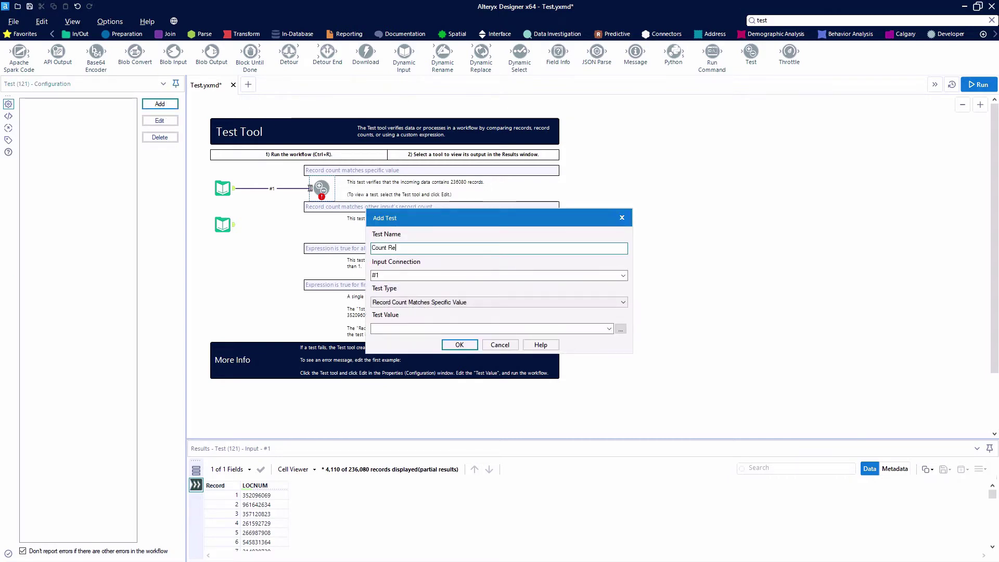
- Add a Count Records test expecting 100 records and run; it fails against 236080
click(411, 328)
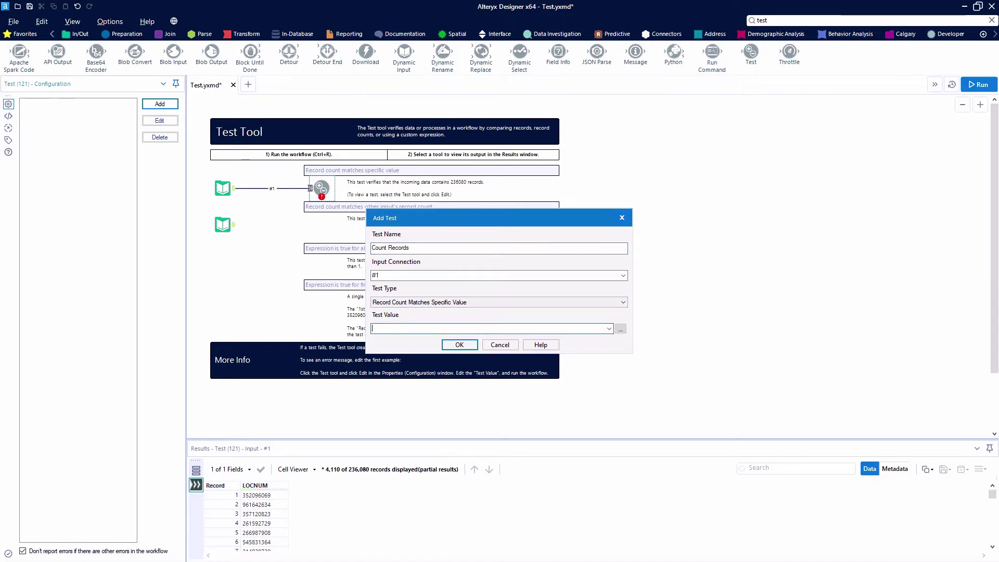
click(459, 345)
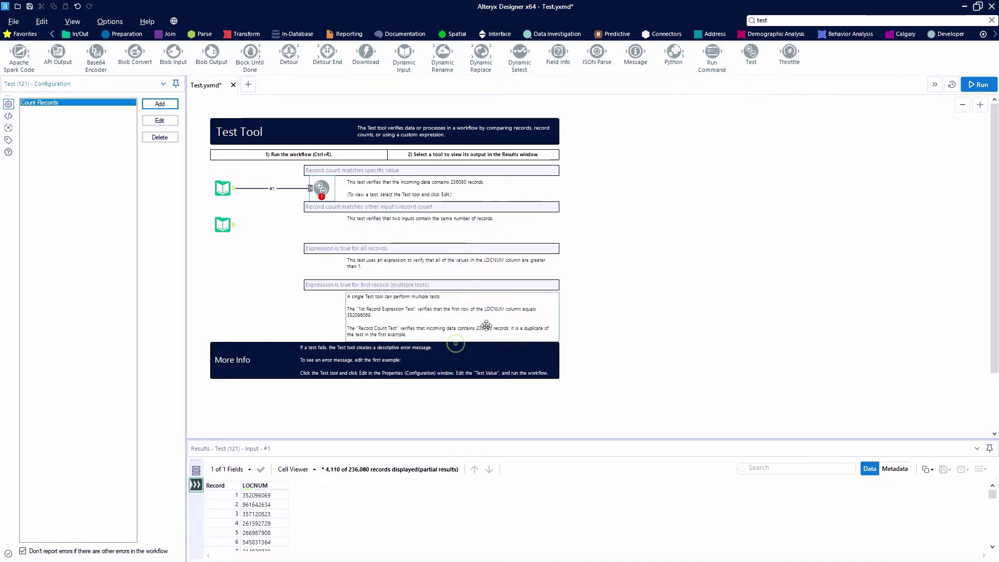
click(978, 87)
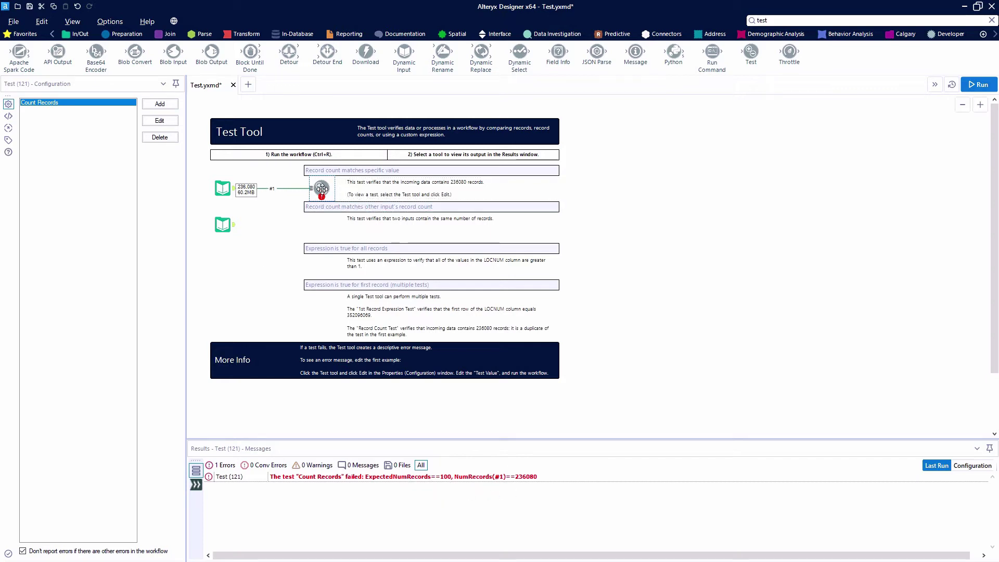
- Change the Count Records expected value from 100 to 236080 and rerun with 0 errors
click(160, 121)
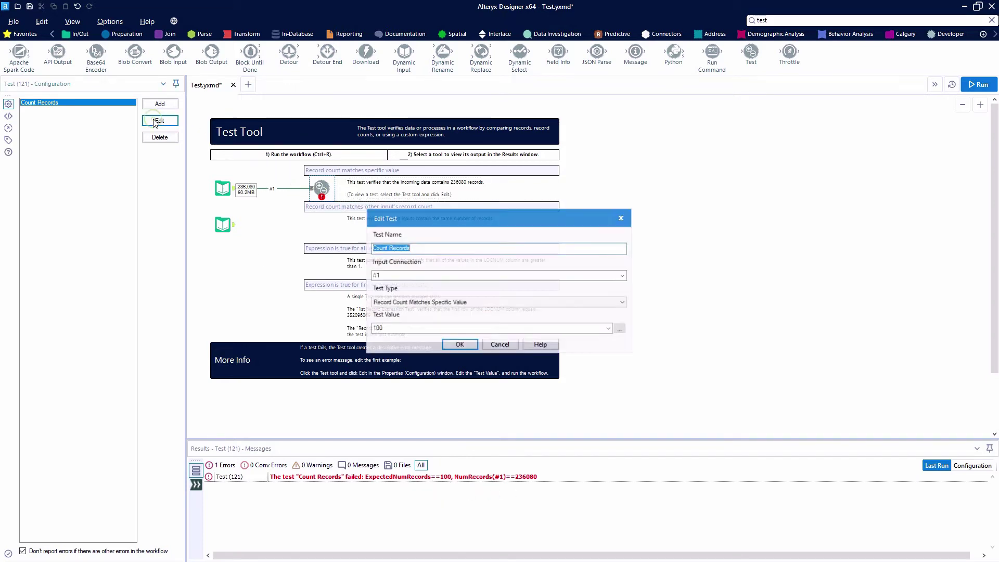
double_click(410, 329)
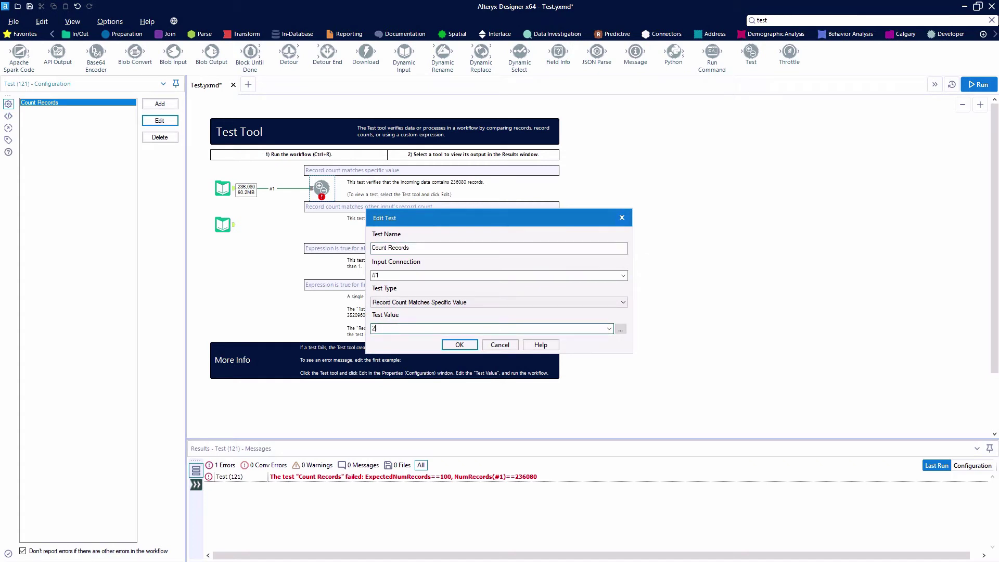
text(236080)
click(460, 345)
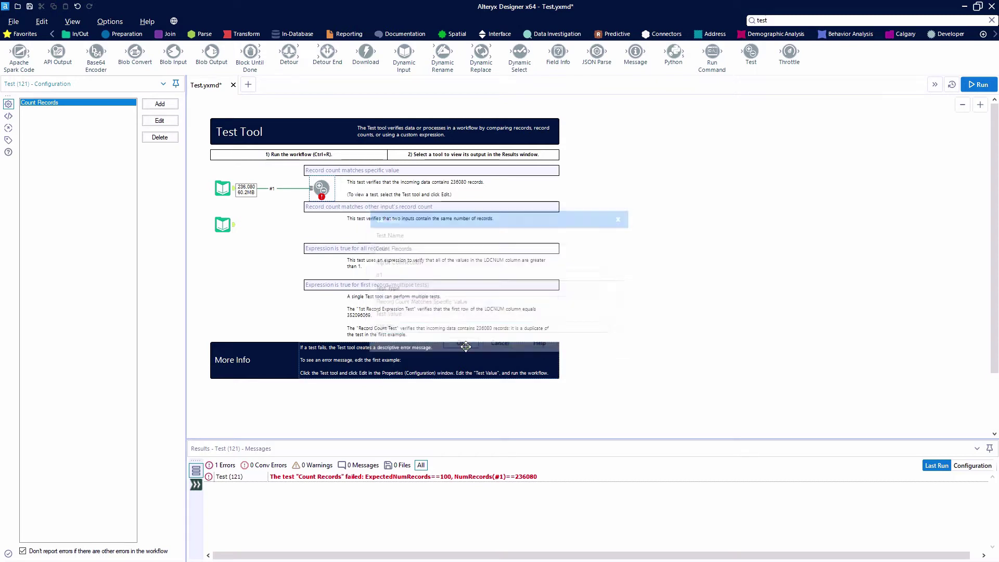
click(973, 85)
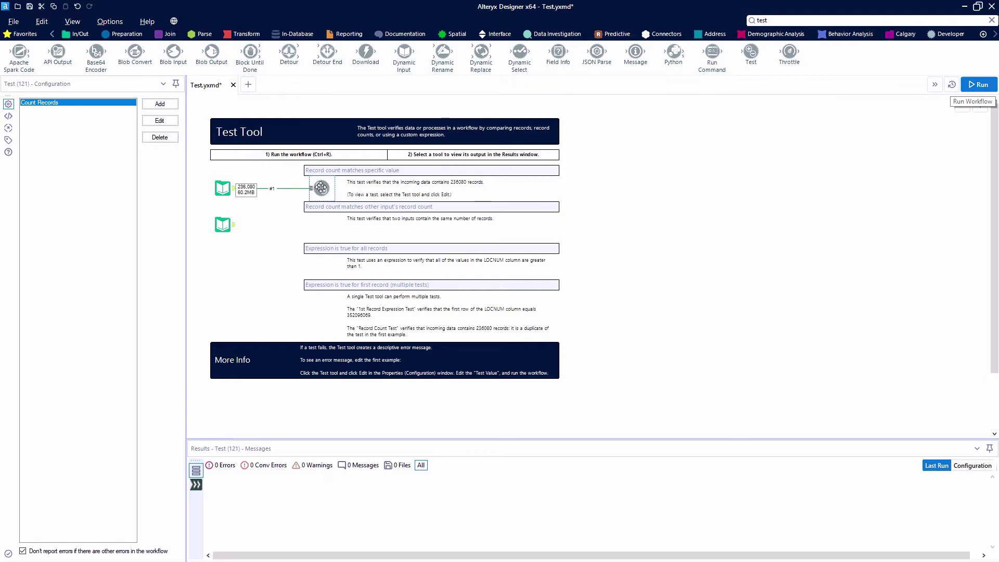
- Place a second Test tool with the two Input Data tools connected as inputs #1 and #2
drag(751, 52, 322, 225)
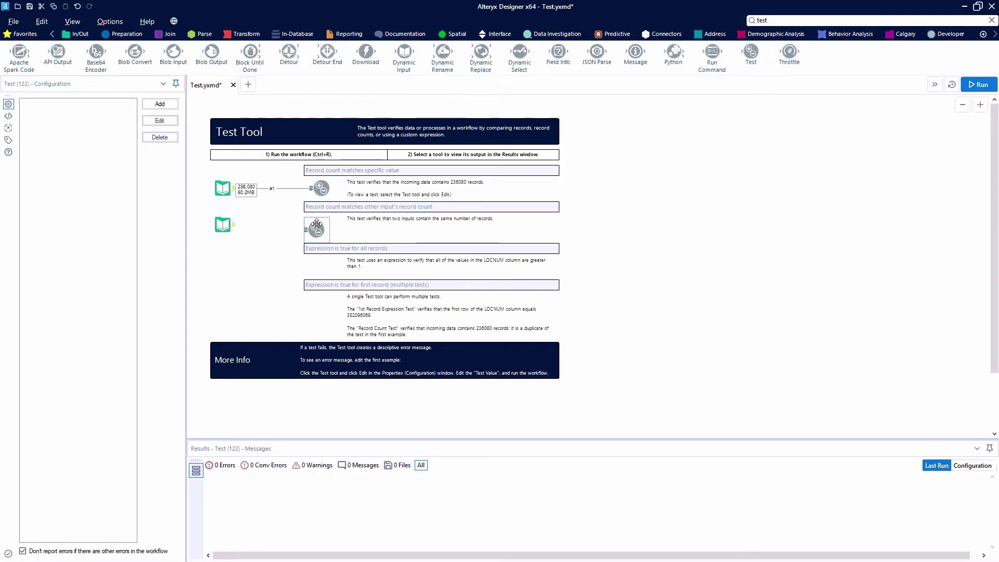
drag(233, 188, 311, 230)
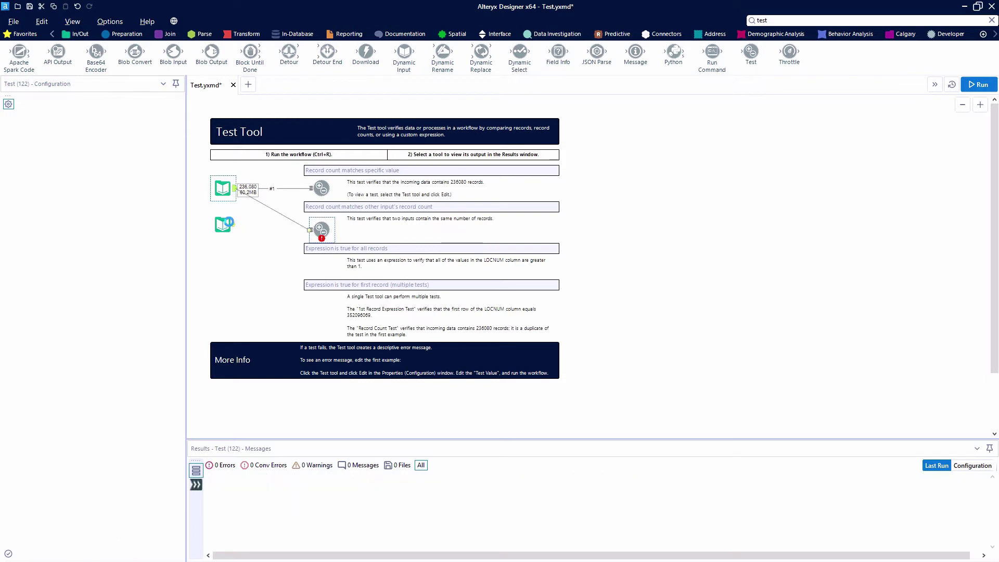
drag(236, 222, 326, 226)
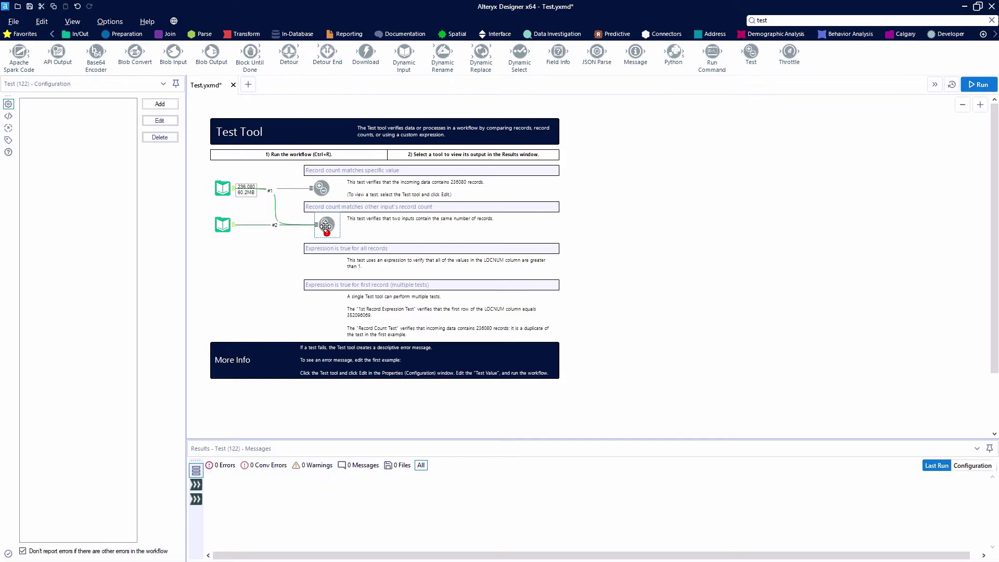
- Add a 'record counts match' test comparing input #1's record count with input #2's
click(160, 104)
text(record counts match)
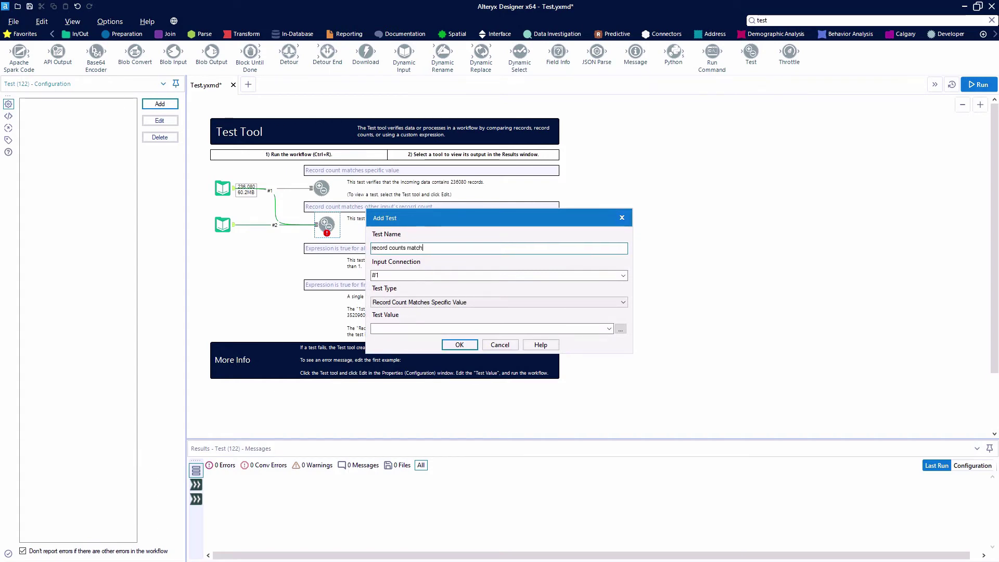
click(443, 302)
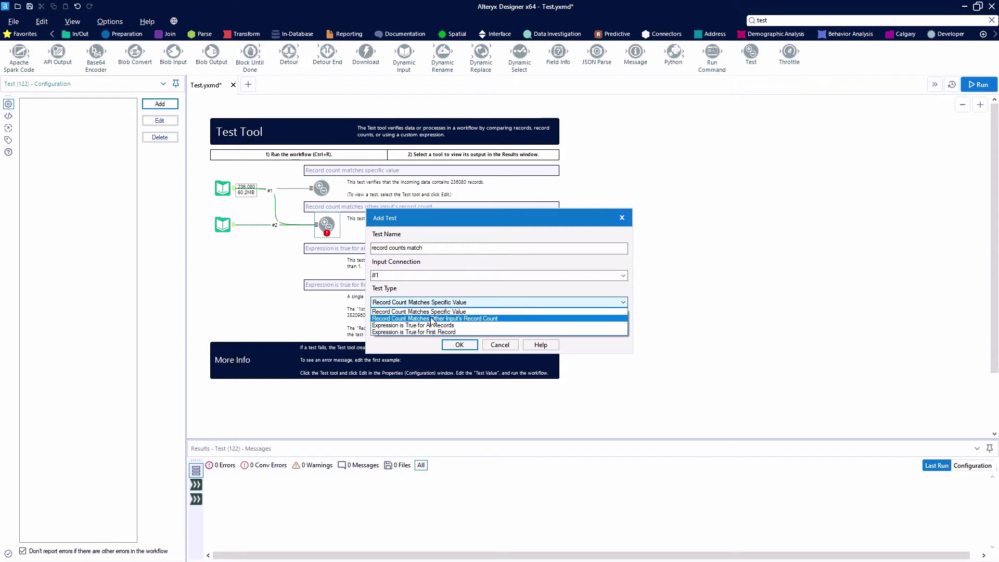
click(513, 318)
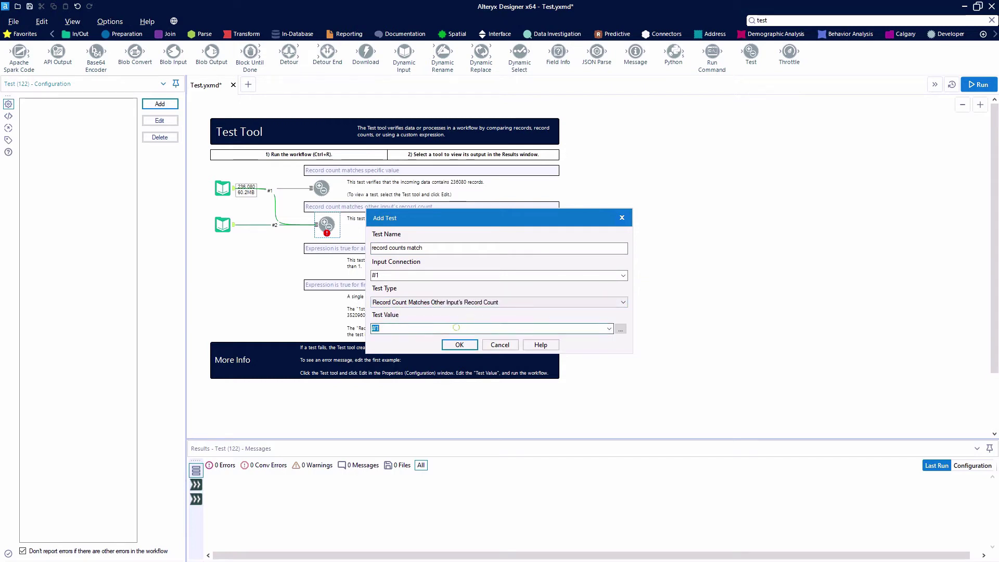
click(609, 328)
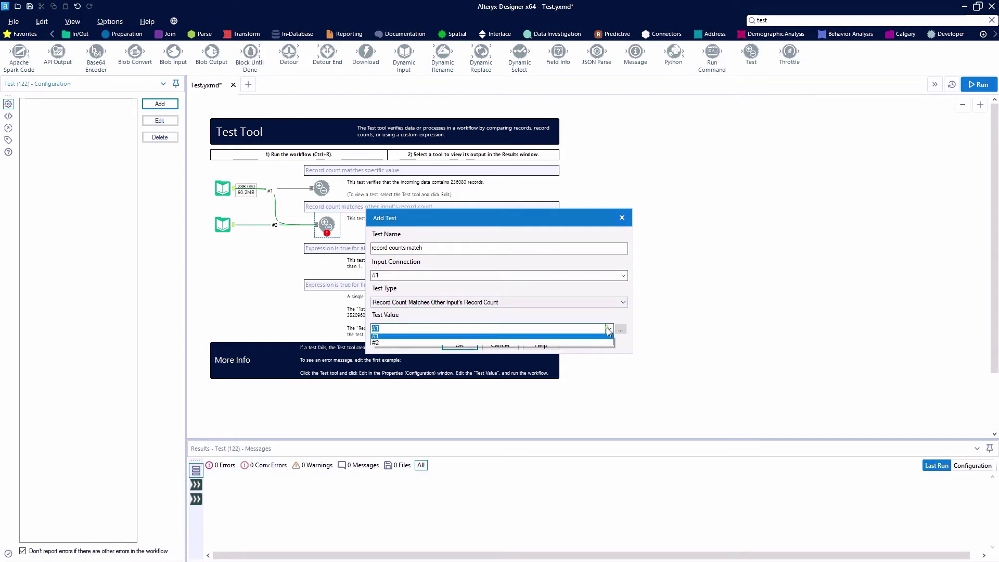
click(378, 345)
click(460, 345)
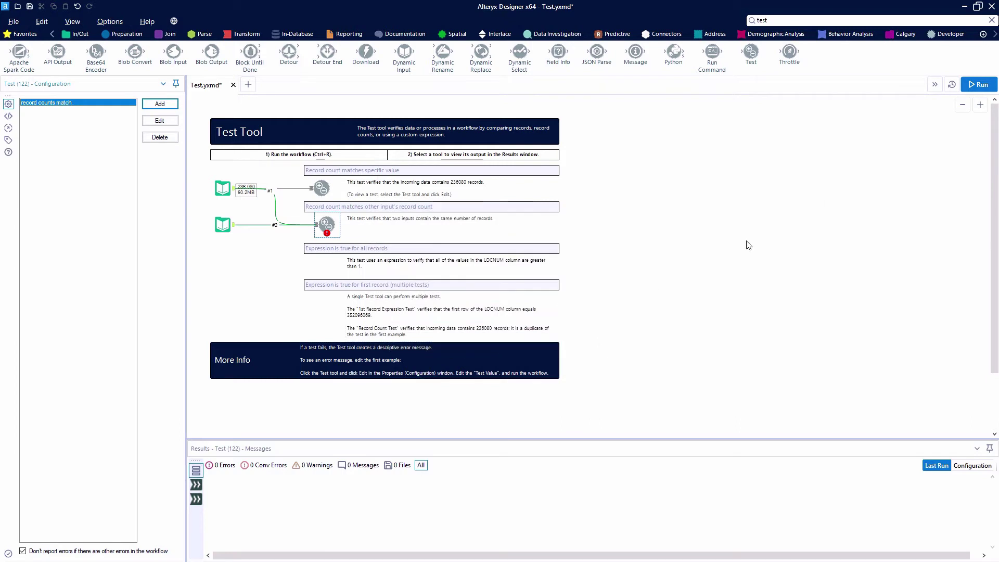
- Run the workflow so both tests pass, then add a third Test tool fed by the second input
click(980, 85)
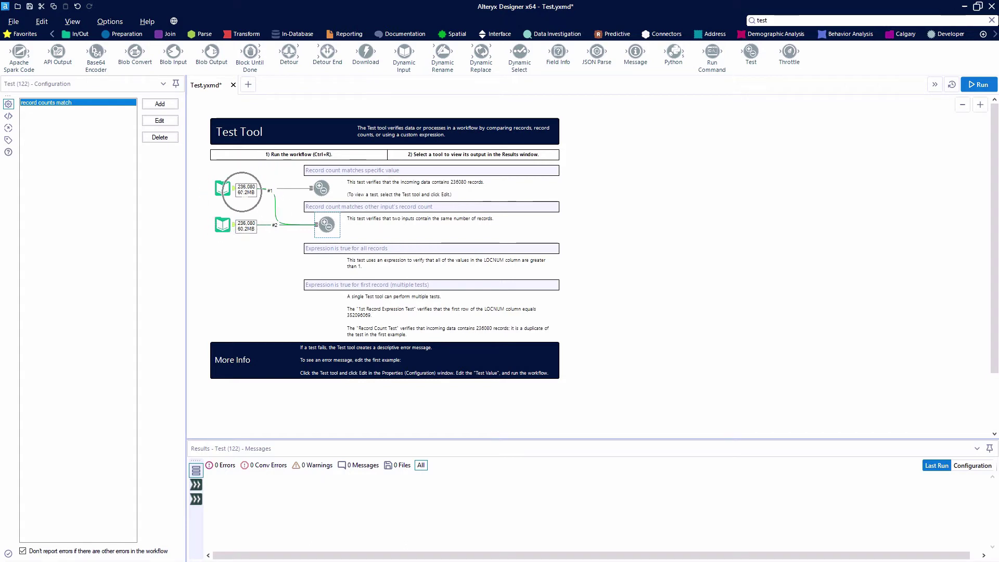
drag(751, 52, 321, 266)
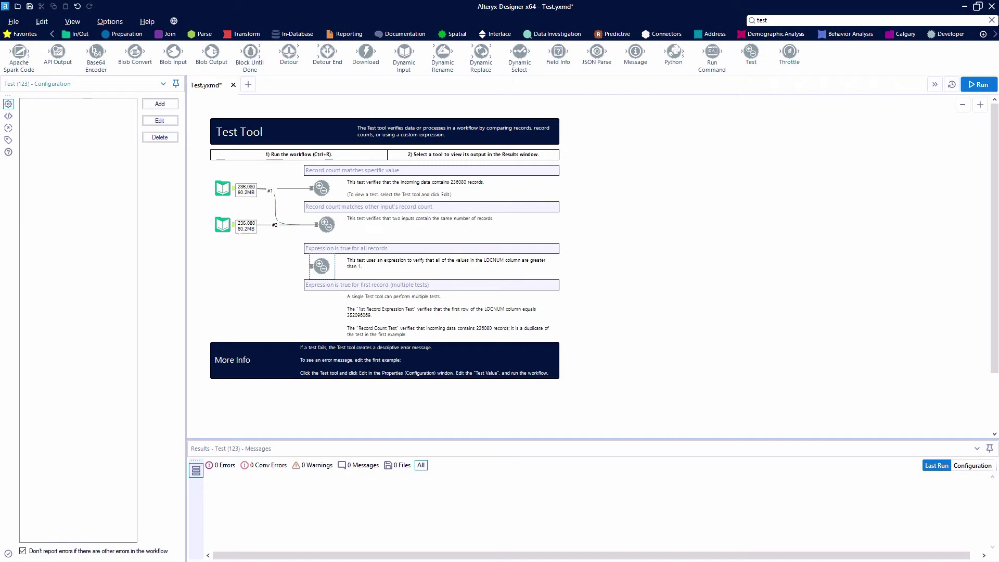
drag(234, 224, 311, 266)
click(159, 104)
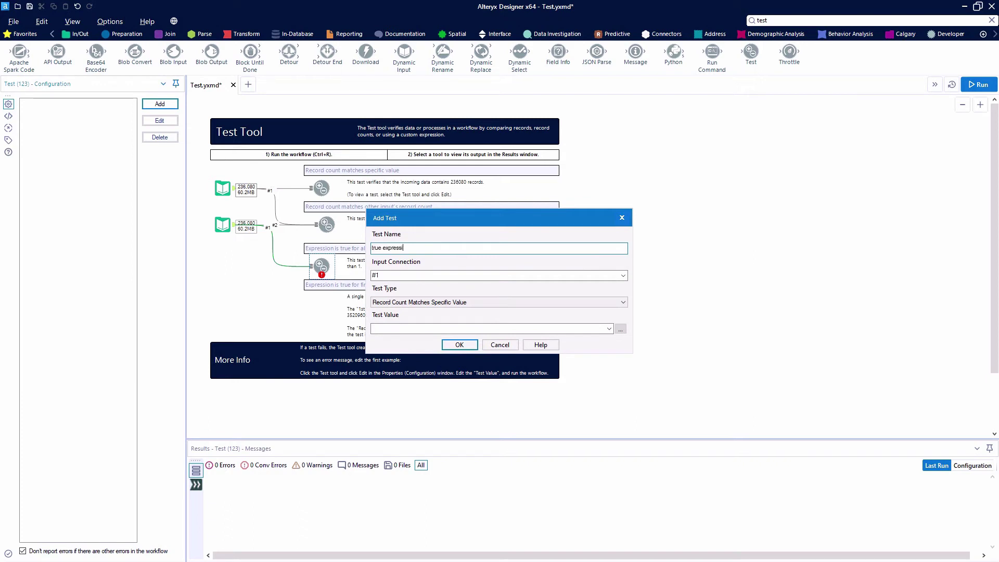
- Add a 'true expression' test requiring [LOCNUM] > 1 for all records
click(461, 302)
click(447, 323)
click(449, 328)
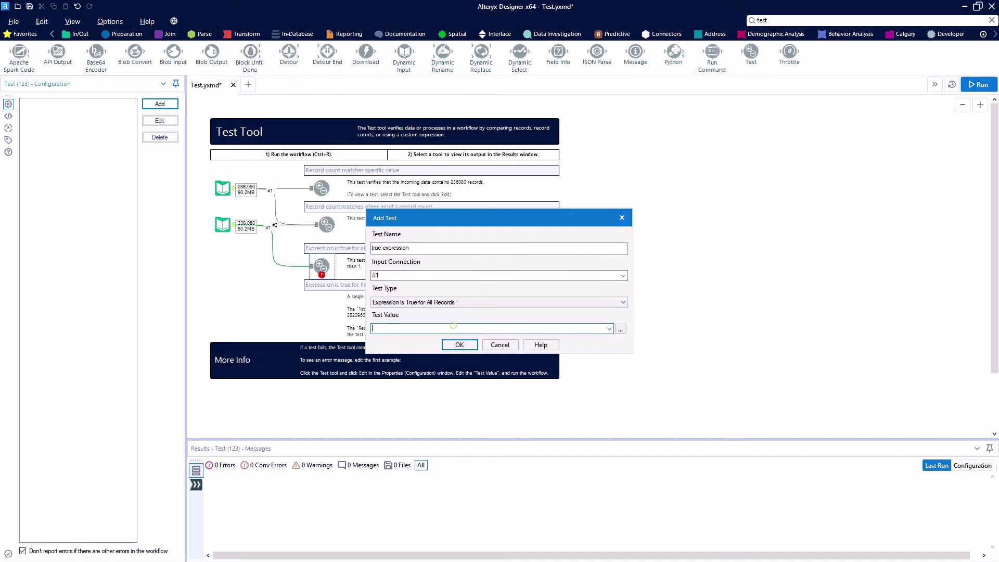
click(621, 330)
double_click(392, 187)
text(> 1)
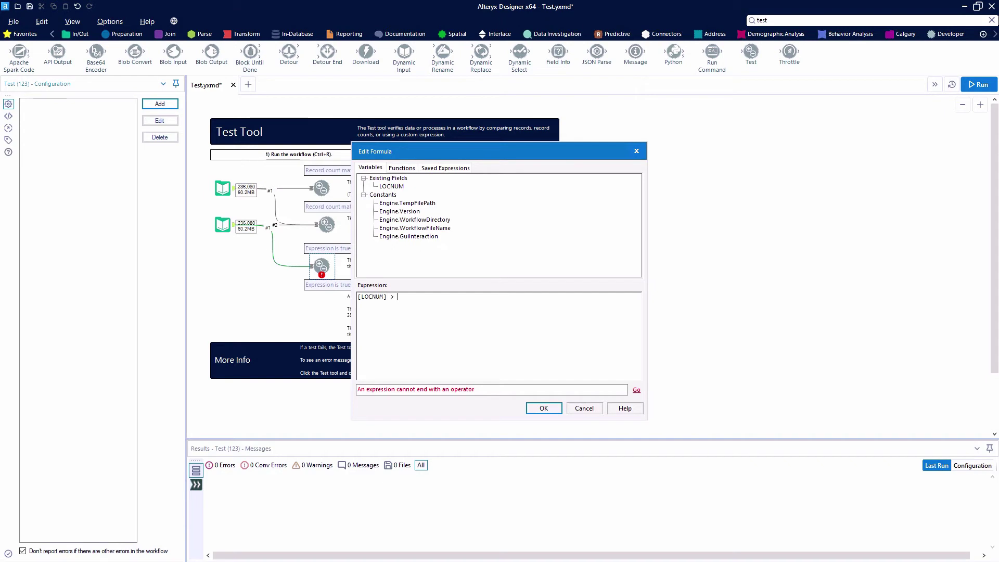
click(544, 408)
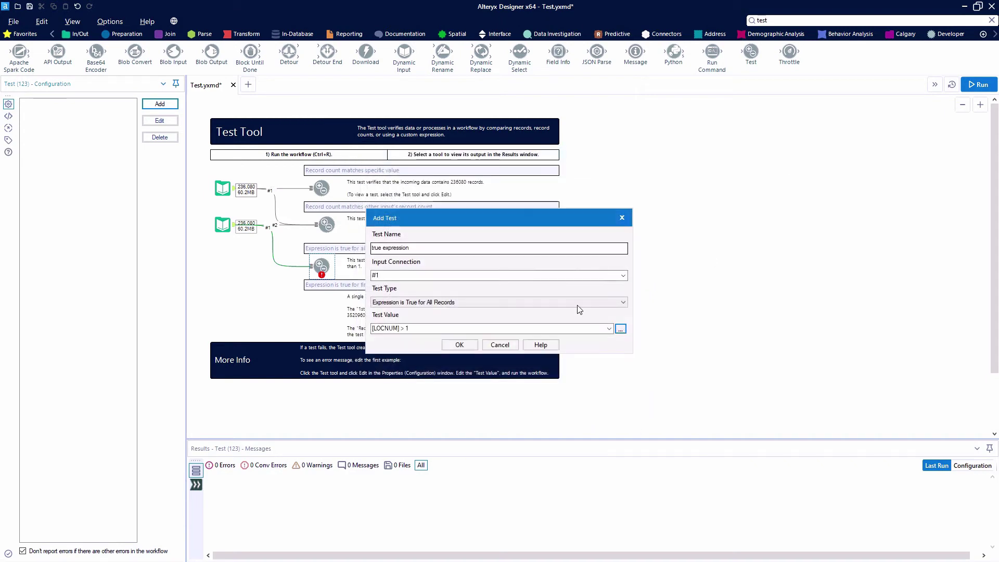
click(460, 345)
- Run, then edit the true expression test to [LOCNUM] < 1 and rerun so it fails
click(981, 84)
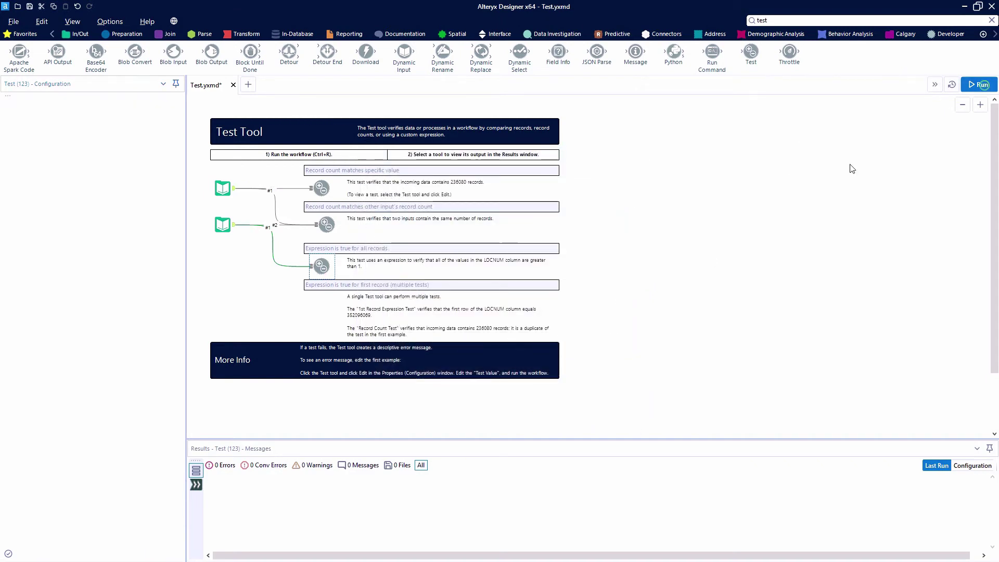
click(319, 268)
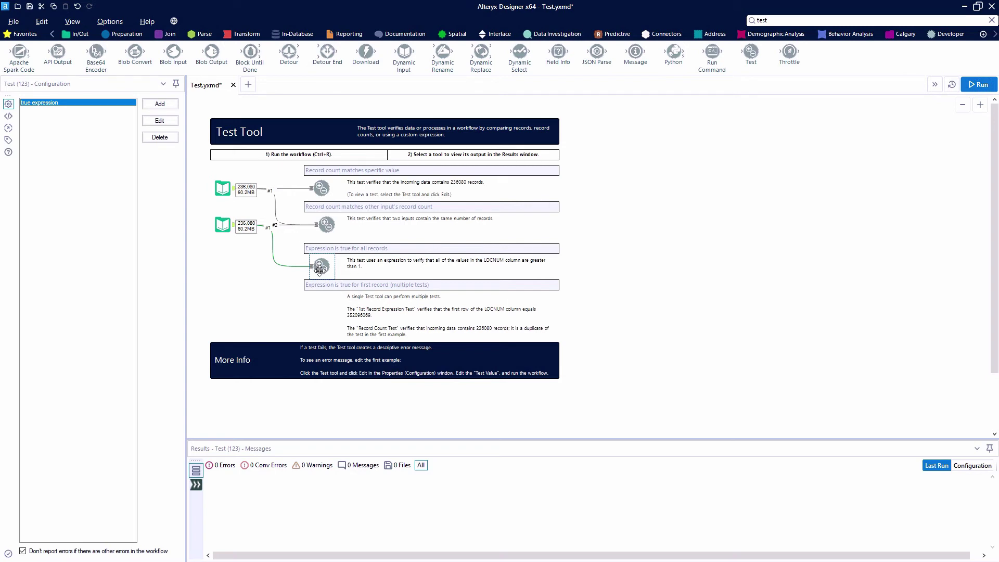
click(160, 121)
click(390, 328)
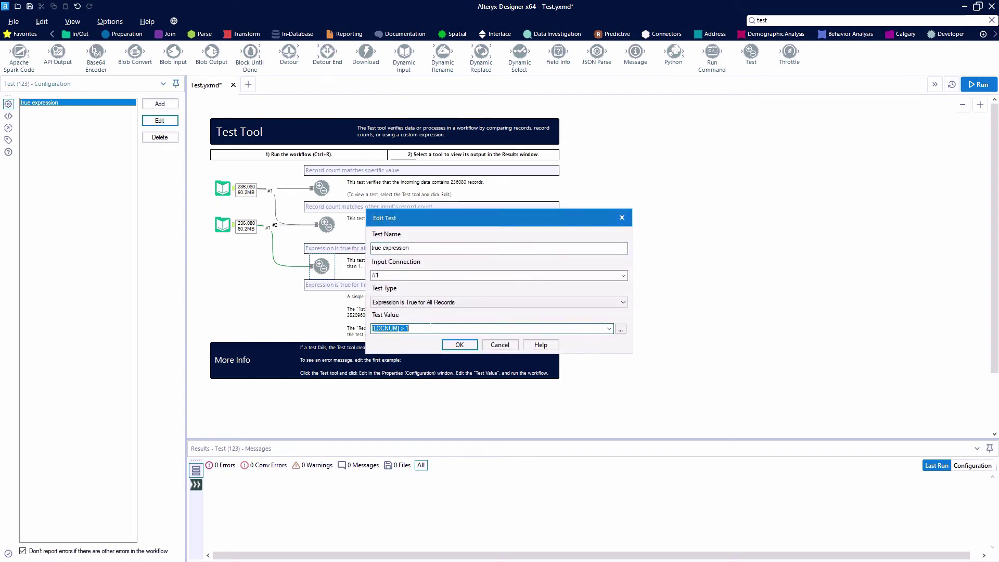
click(404, 329)
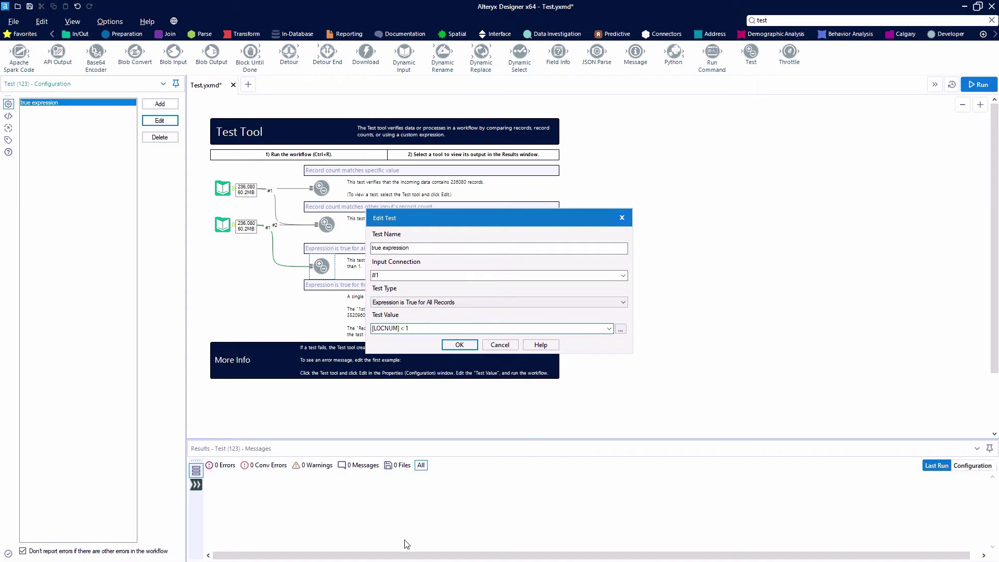
click(458, 346)
click(978, 84)
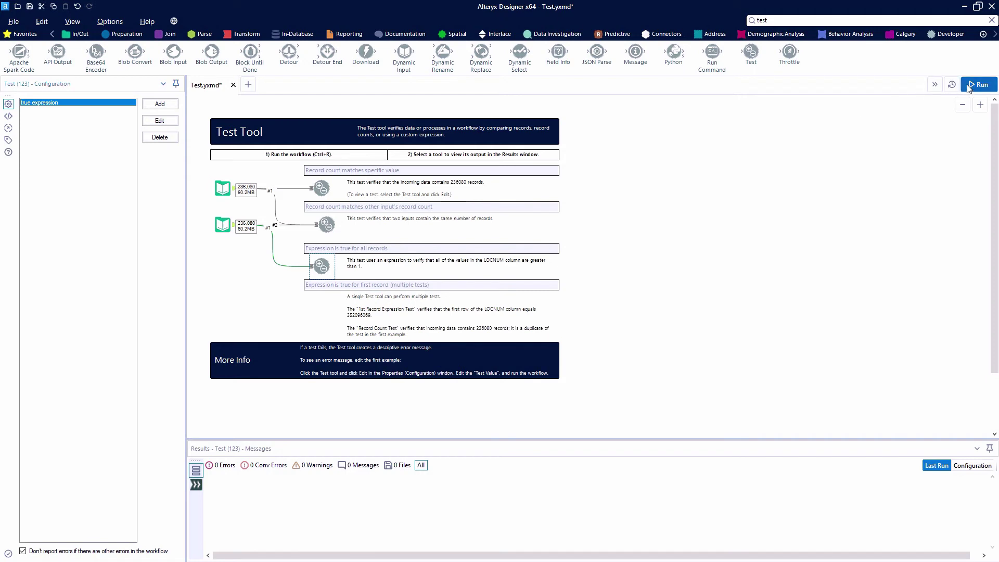
- Inspect the failing test's error, then restore its expression to [LOCNUM] > 1
click(320, 267)
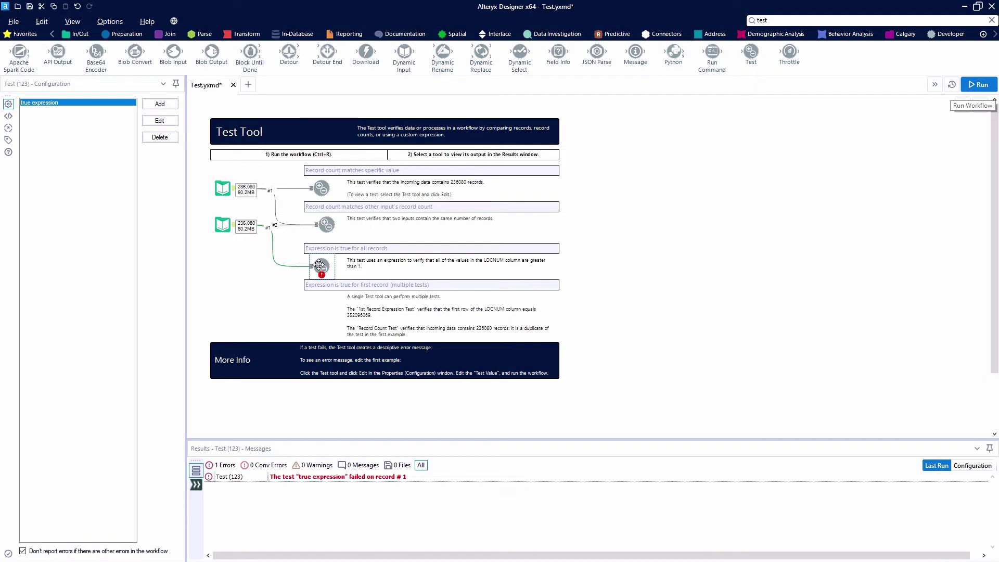
click(159, 121)
click(408, 329)
click(408, 329)
key(BackSpace)
text(> 1)
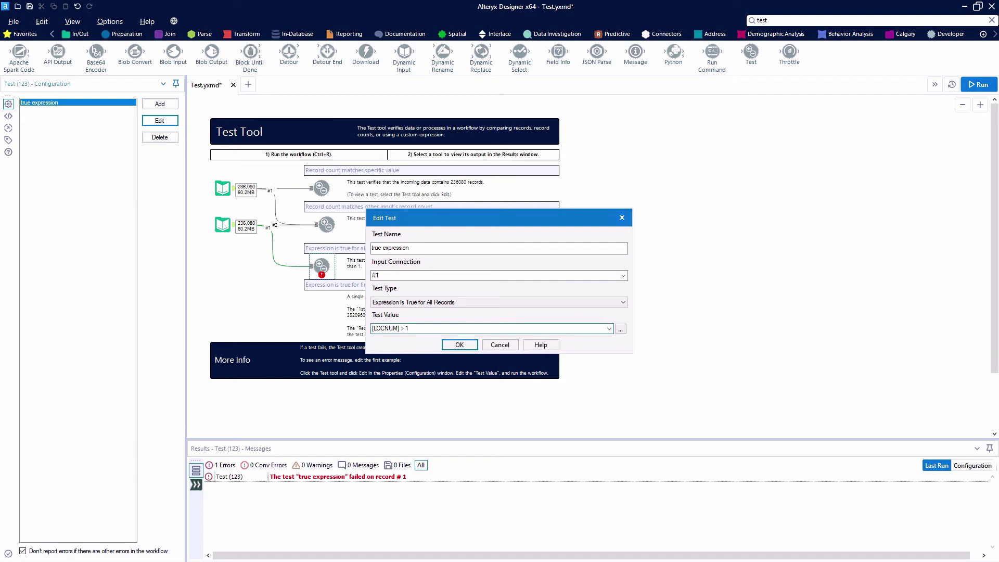
click(460, 345)
click(461, 325)
- Place a fourth Test tool fed by the second input and name a new test '1st expression test'
drag(752, 52, 326, 316)
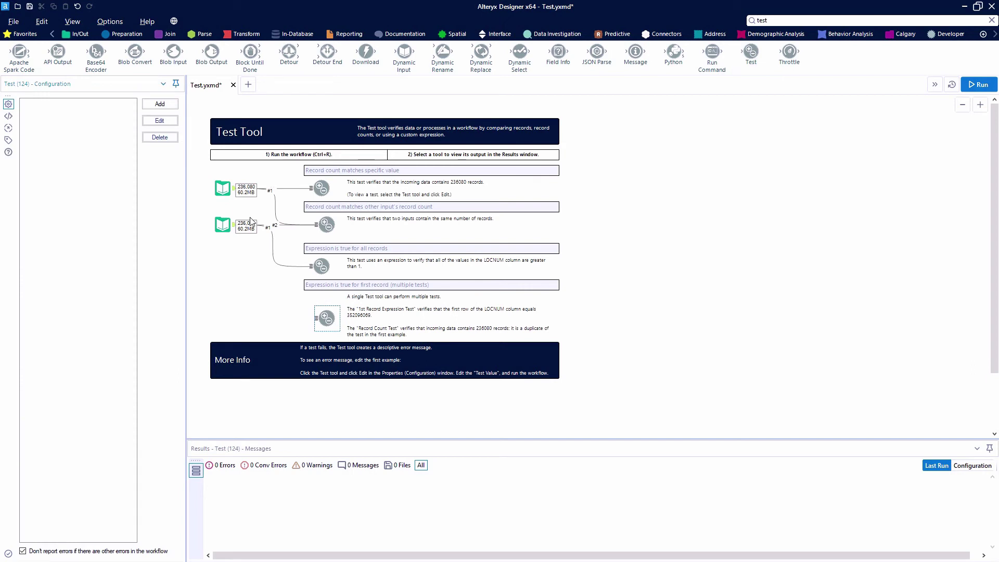
mouse_move(259, 225)
mouse_down()
mouse_move(274, 272)
mouse_move(322, 313)
mouse_up()
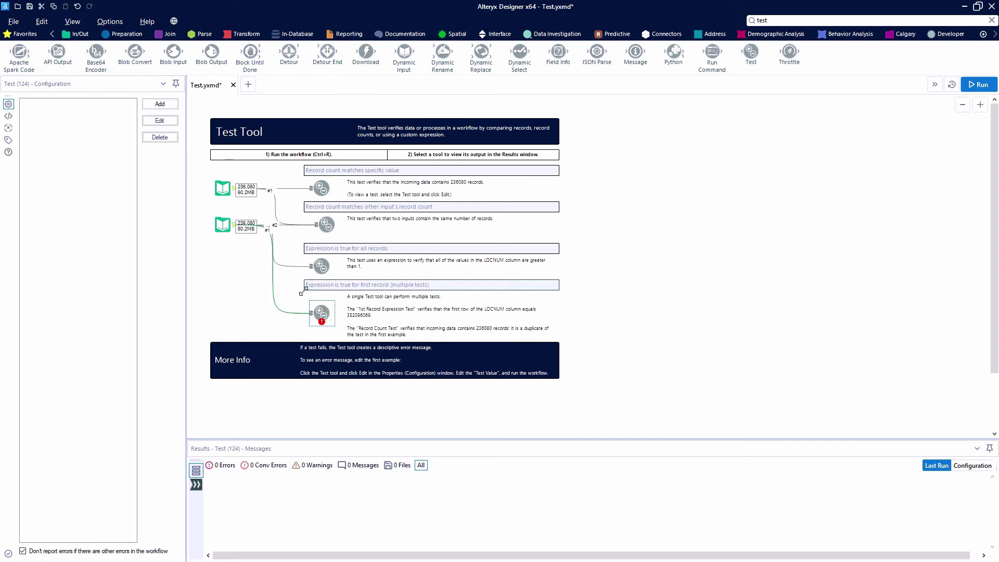
click(160, 105)
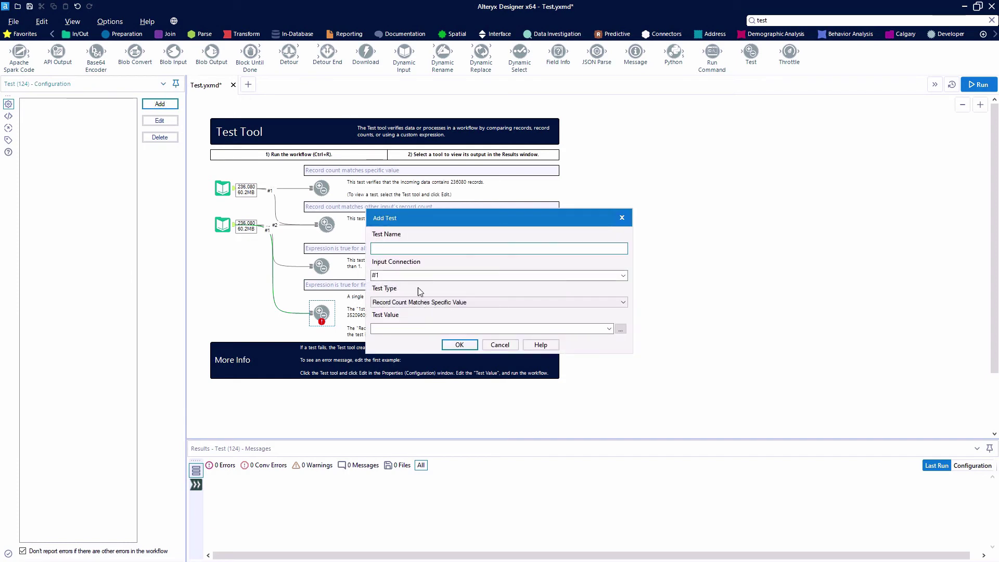
drag(444, 223, 551, 227)
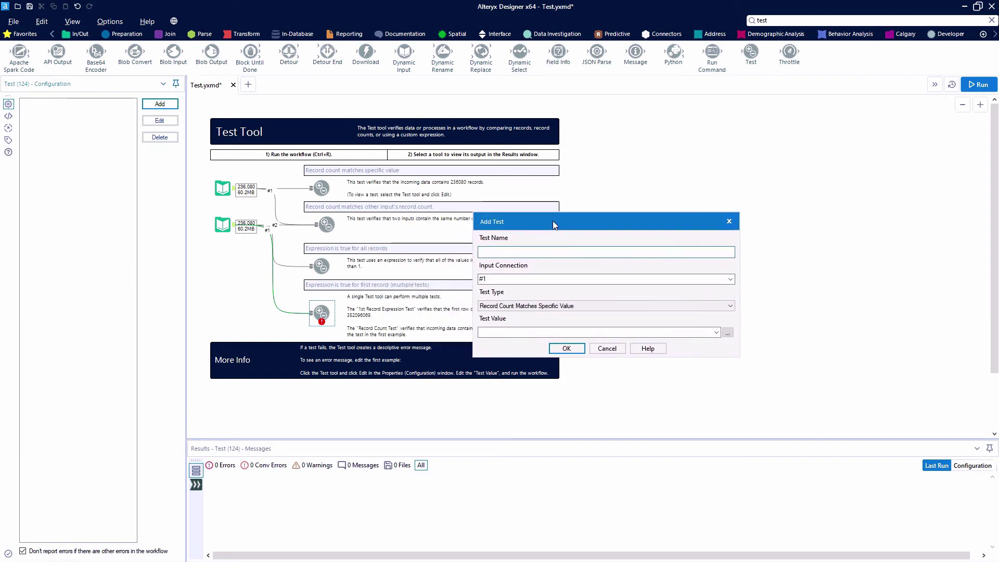
text(1st expression test)
- Make it an Expression is True for First Record test with [LOCNUM] = 352096069, then run
click(655, 304)
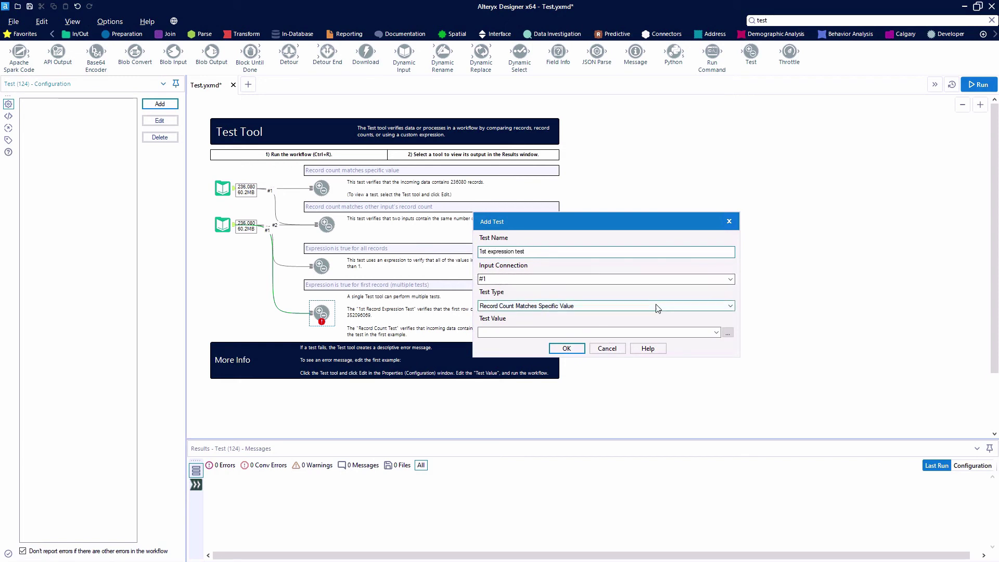
click(555, 336)
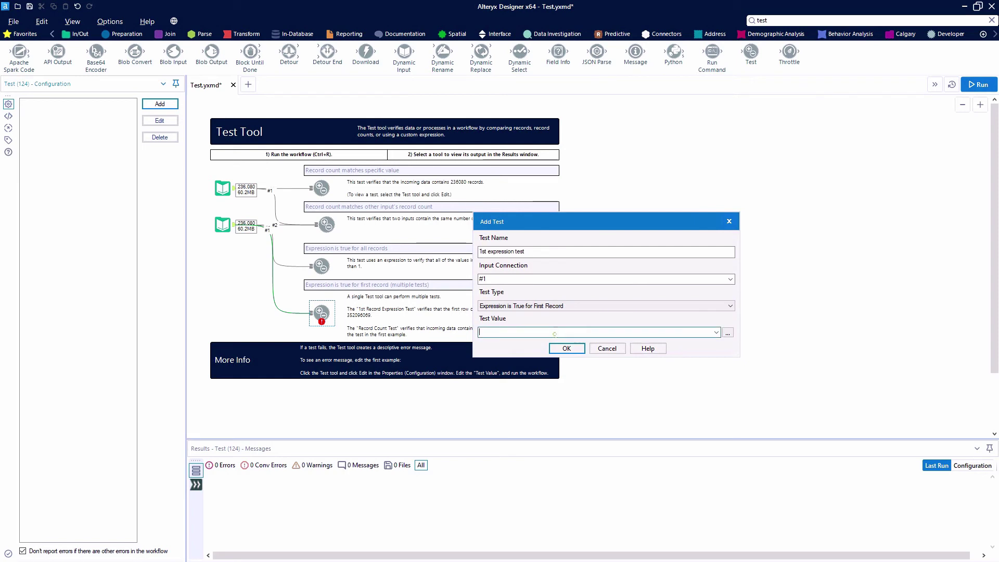
click(728, 332)
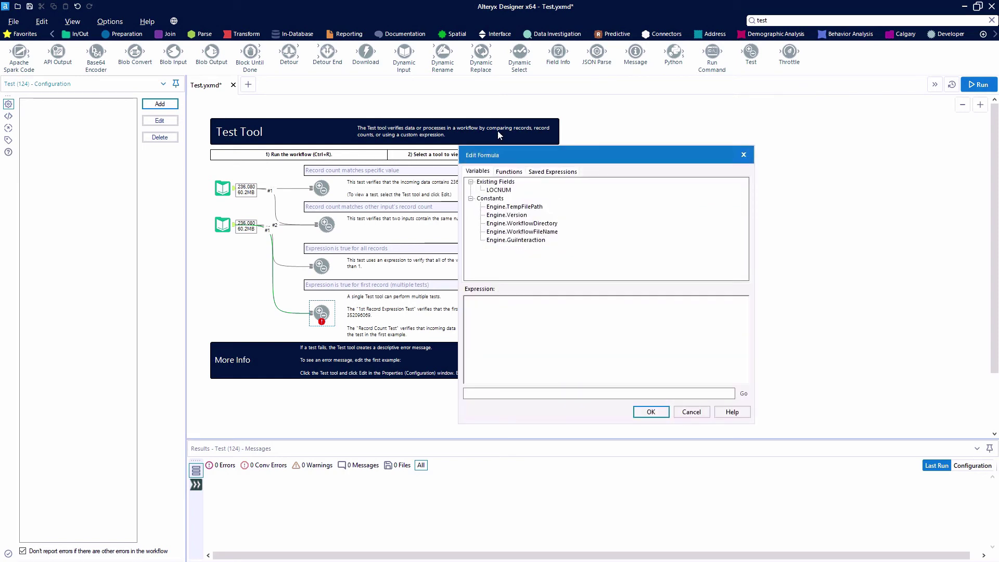
double_click(501, 190)
text(=)
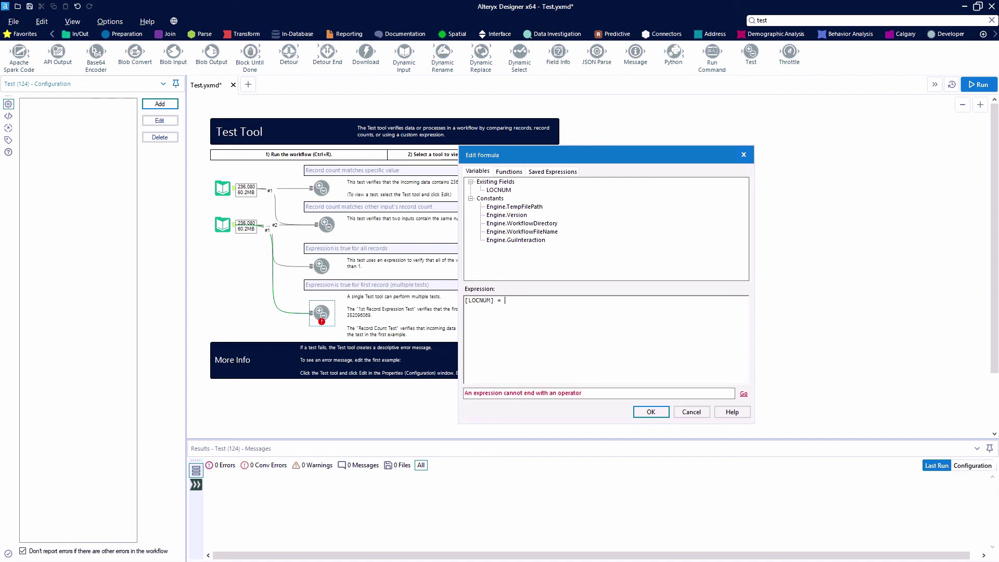
text( 352096069)
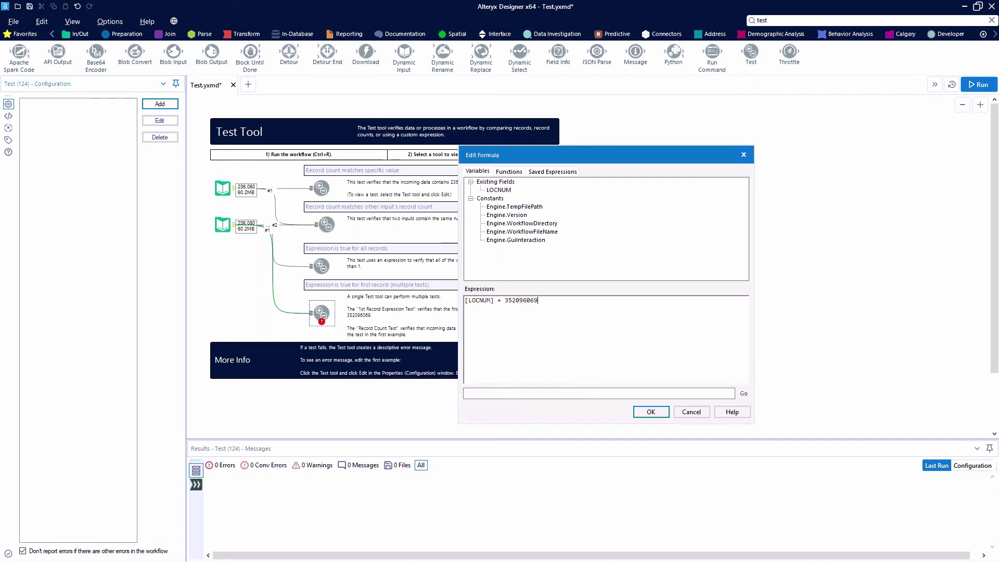
click(650, 411)
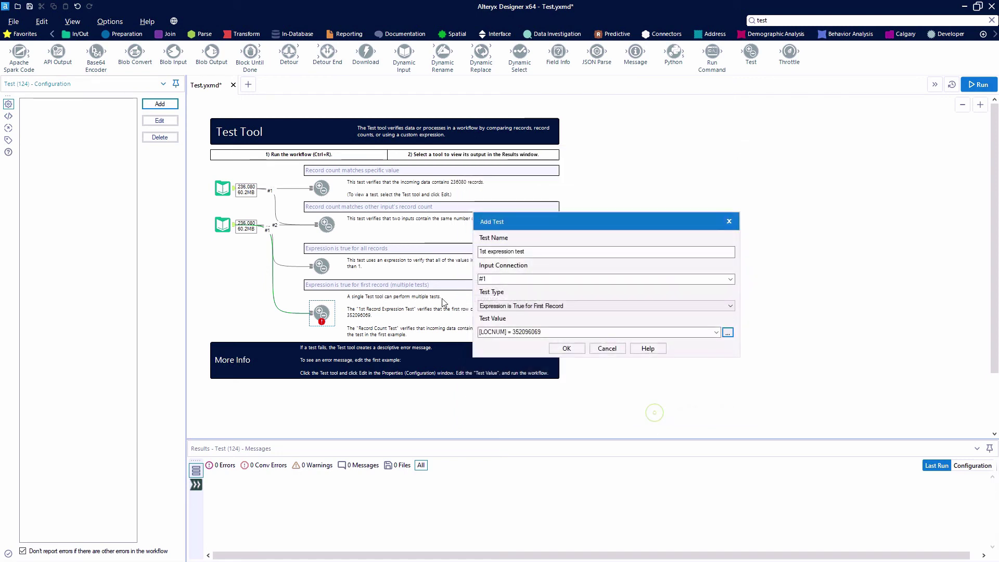
click(566, 348)
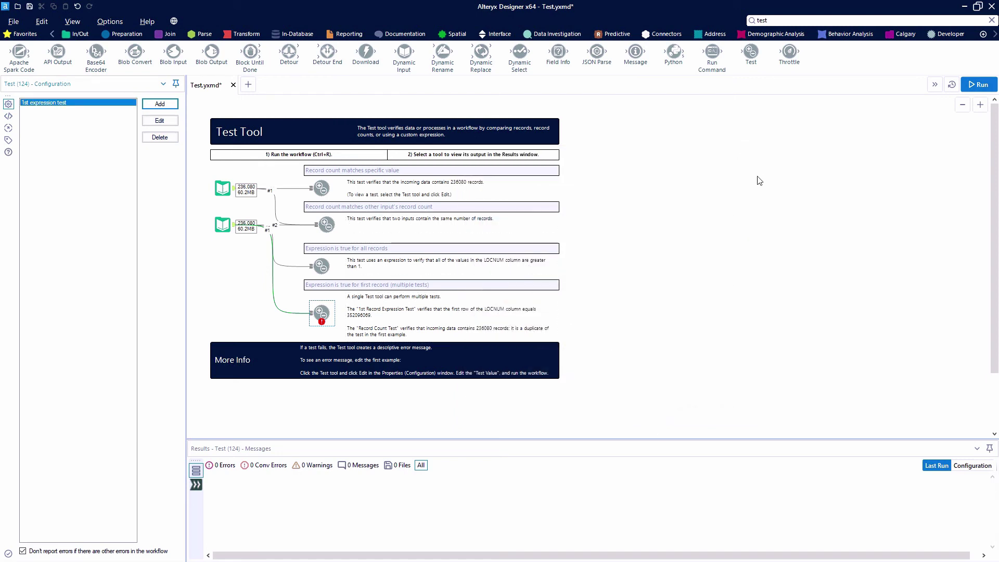
click(979, 85)
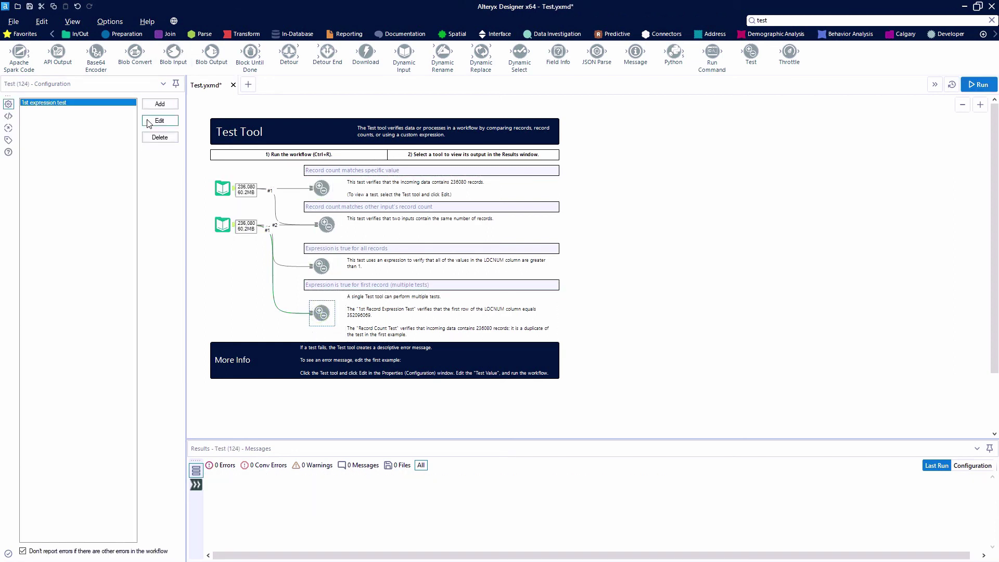
- Add a 'record count' test expecting 236080 records to the fourth Test tool, then rerun the workflow
click(160, 105)
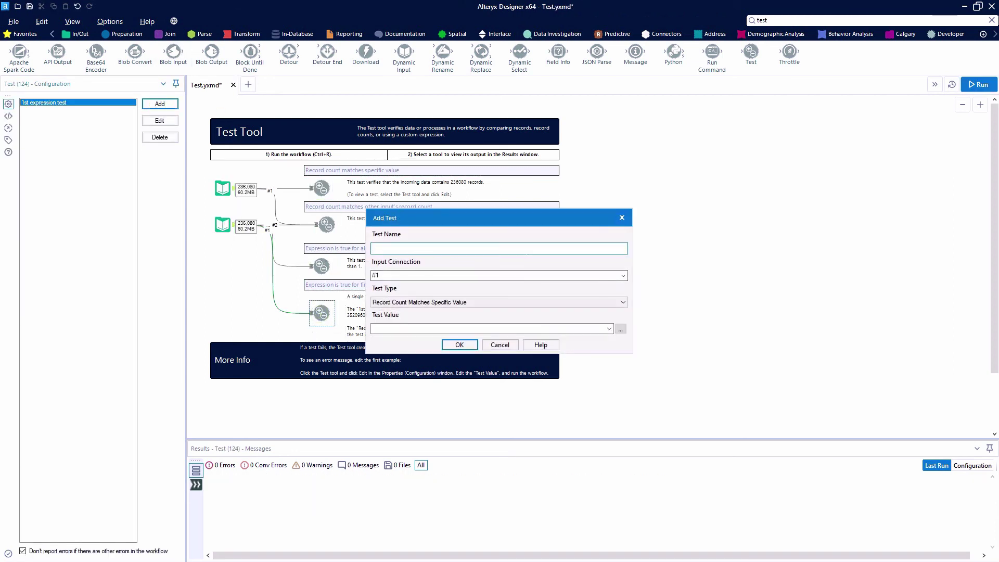
text(record count)
click(623, 303)
click(623, 304)
click(542, 327)
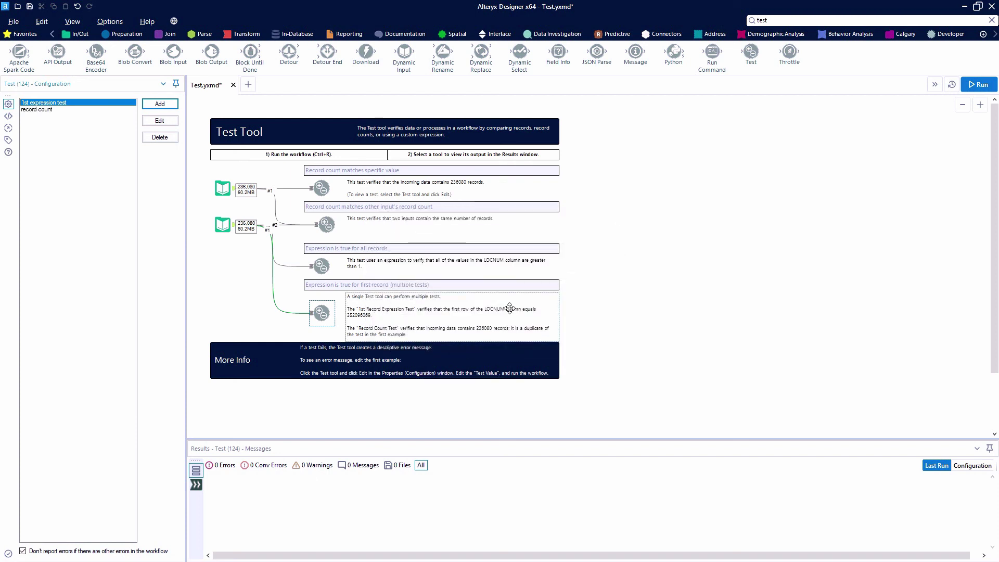
click(980, 87)
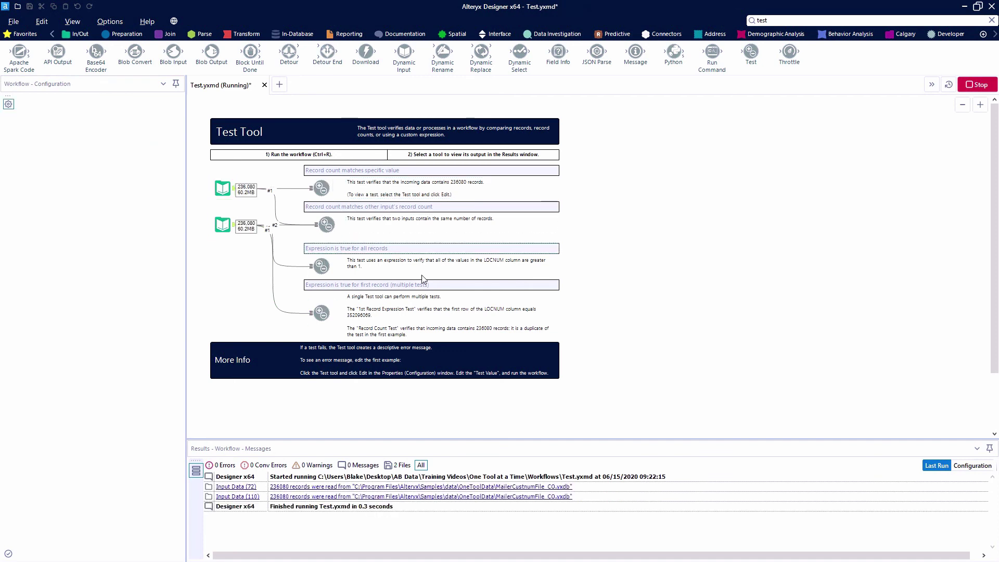